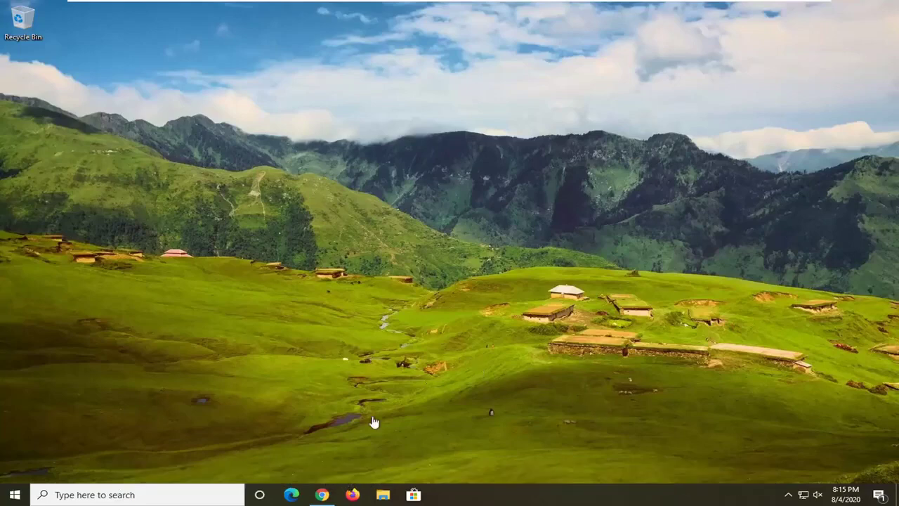
Open a new Chrome window and search Google for 'microsoft visual c++'
right_click(322, 494)
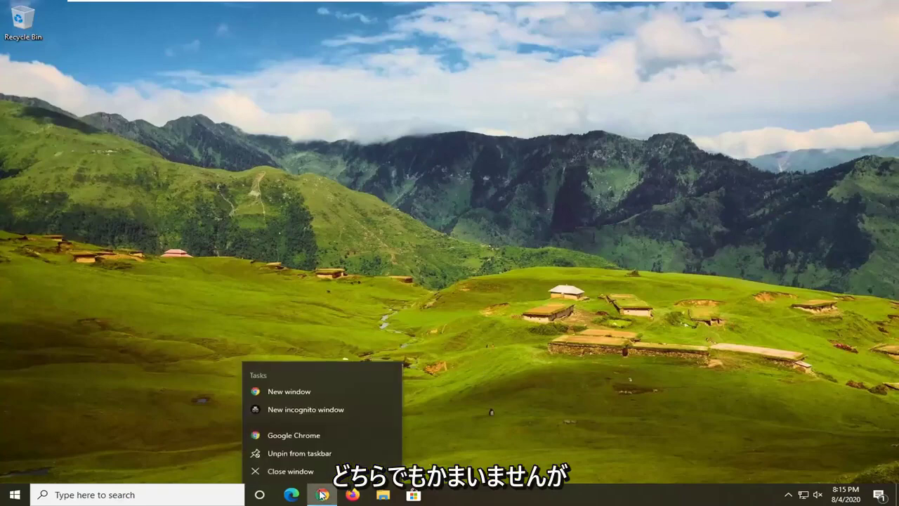
click(309, 431)
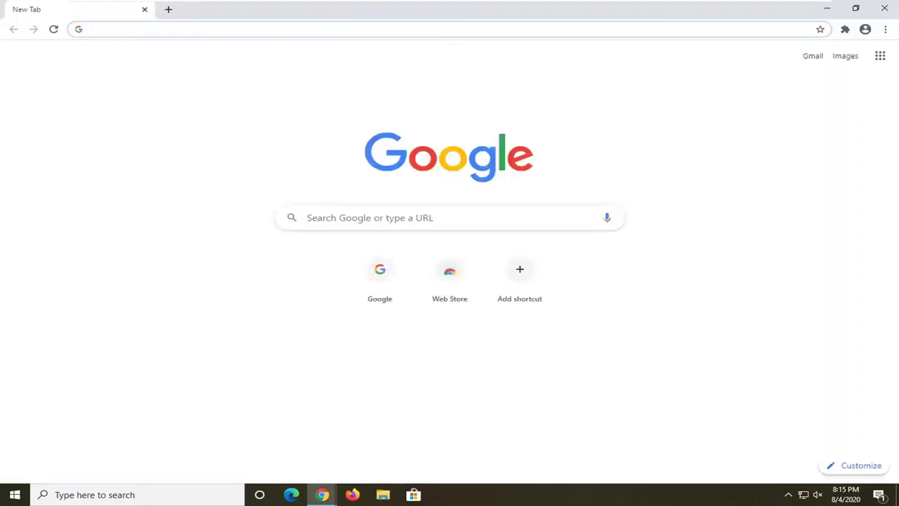
click(305, 217)
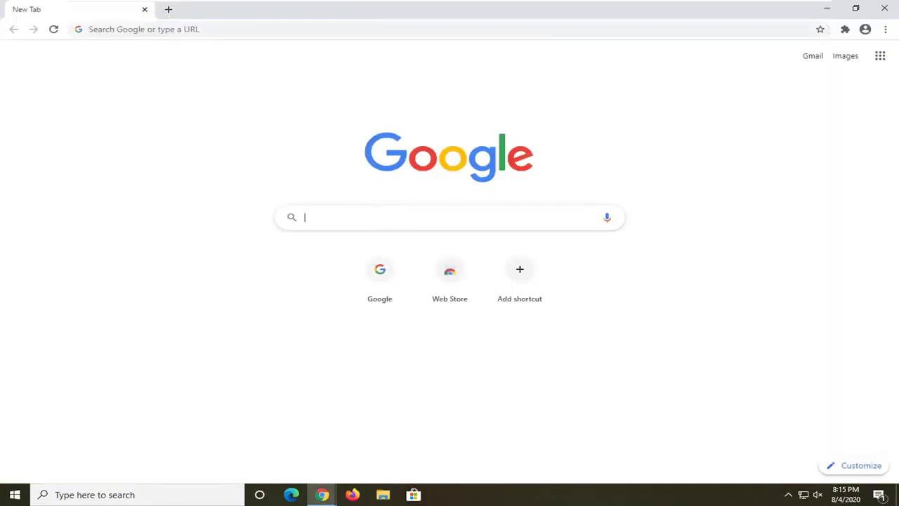
text(microsoft visua)
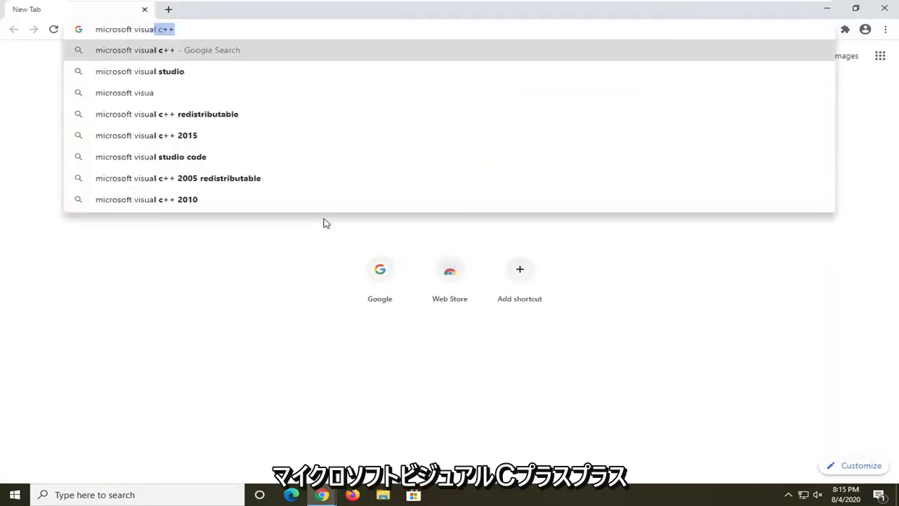
text(l c++)
key(Return)
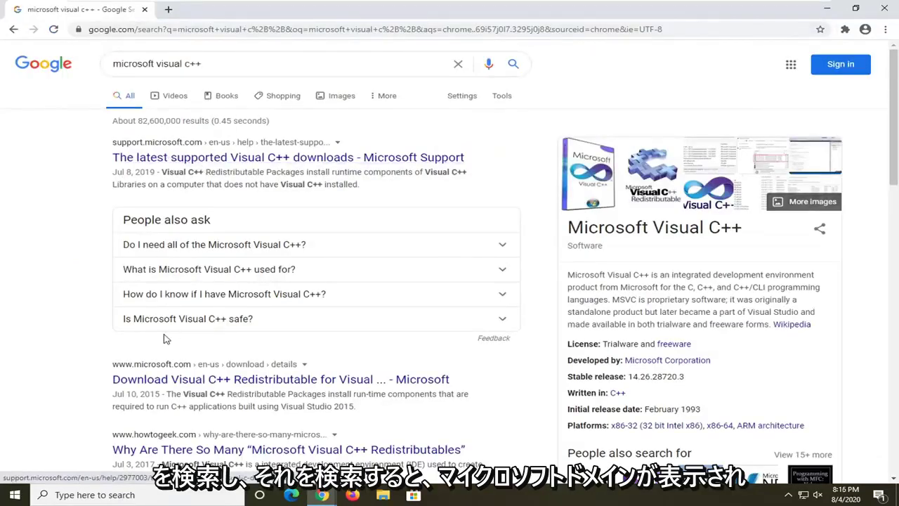
scroll(165, 337, down, 1)
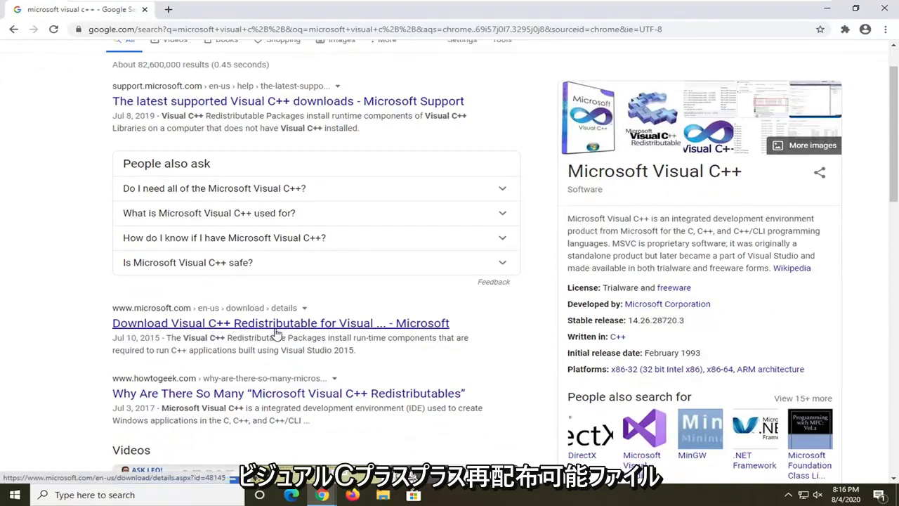
Open Microsoft's Visual C++ Redistributable for Visual Studio 2015 page and show its download choices
click(231, 329)
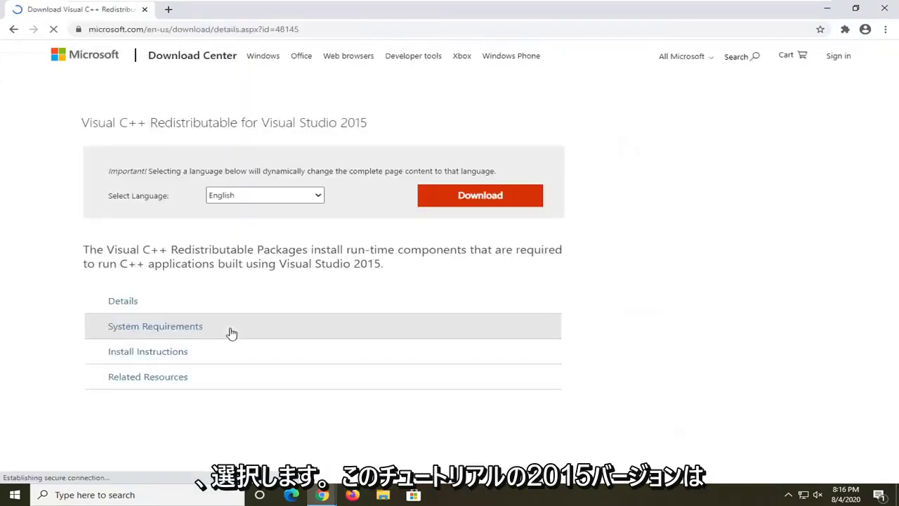
scroll(289, 326, down, 3)
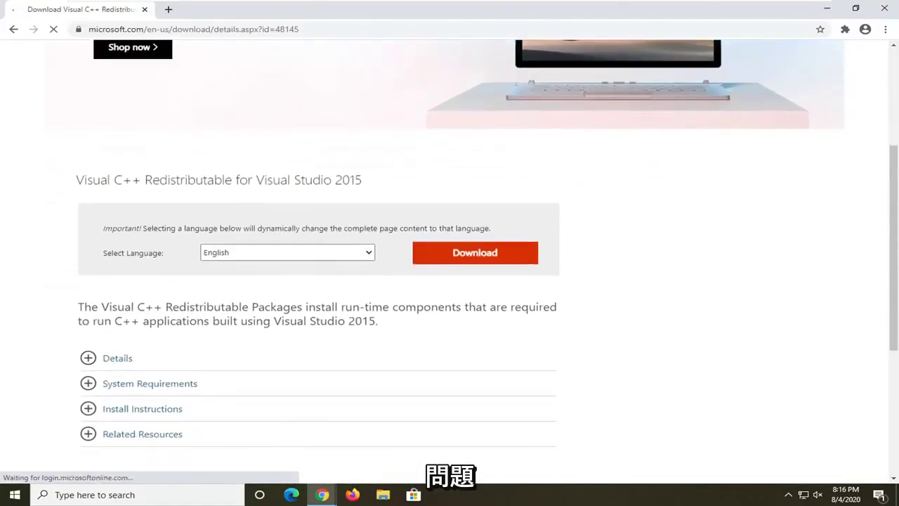
click(481, 254)
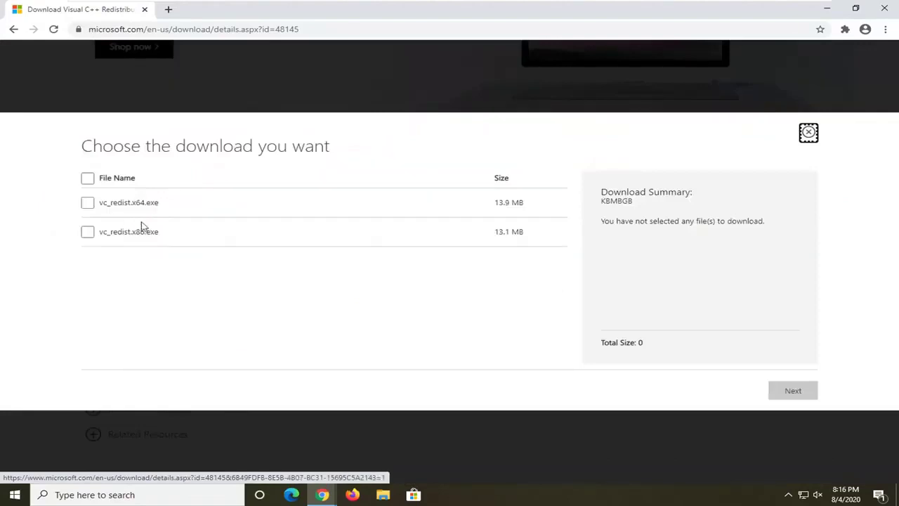
Select vc_redist.x86.exe from the file list and start its download
drag(130, 231, 159, 232)
click(130, 232)
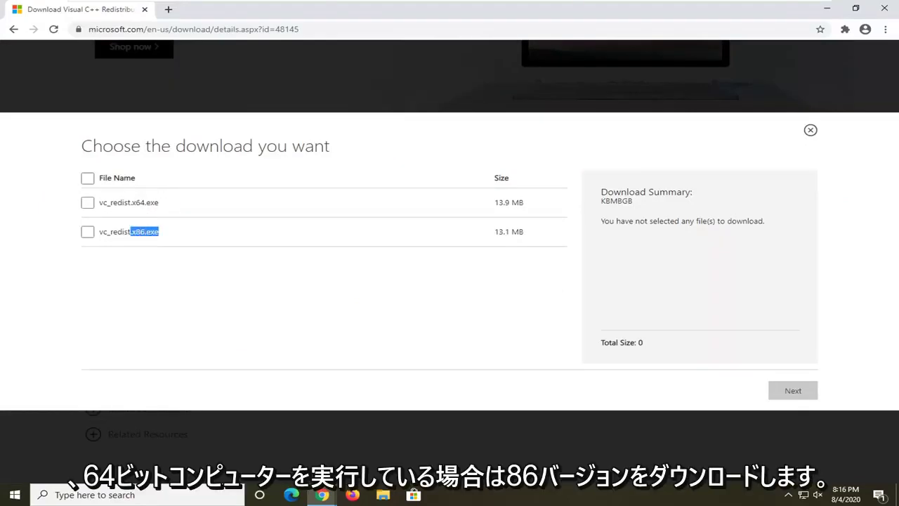
drag(136, 202, 160, 203)
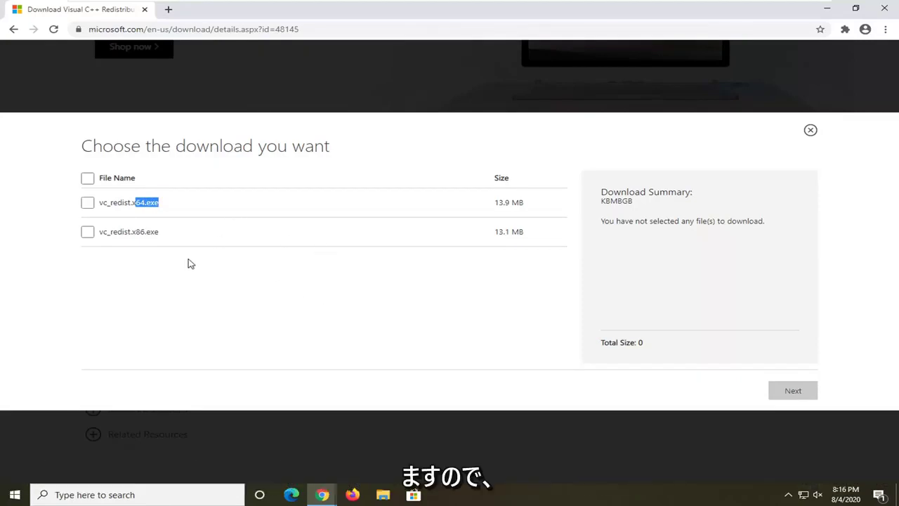
click(231, 257)
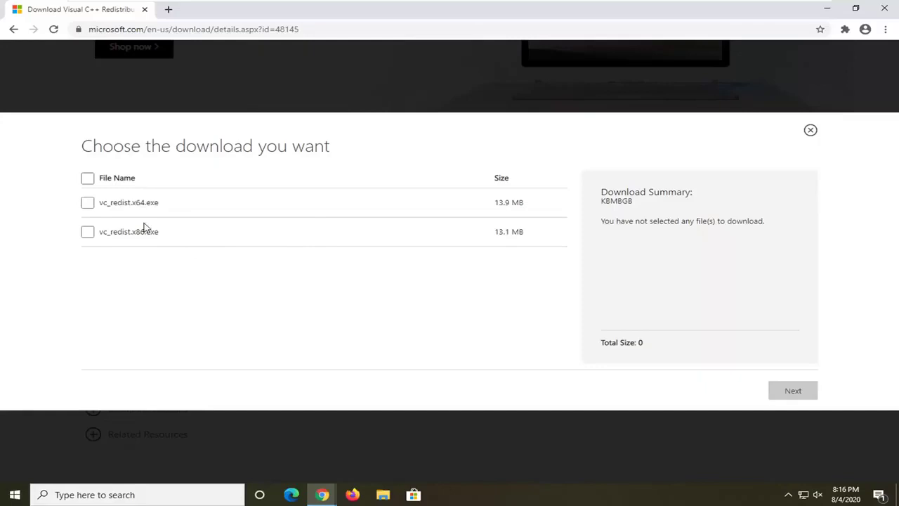
click(89, 232)
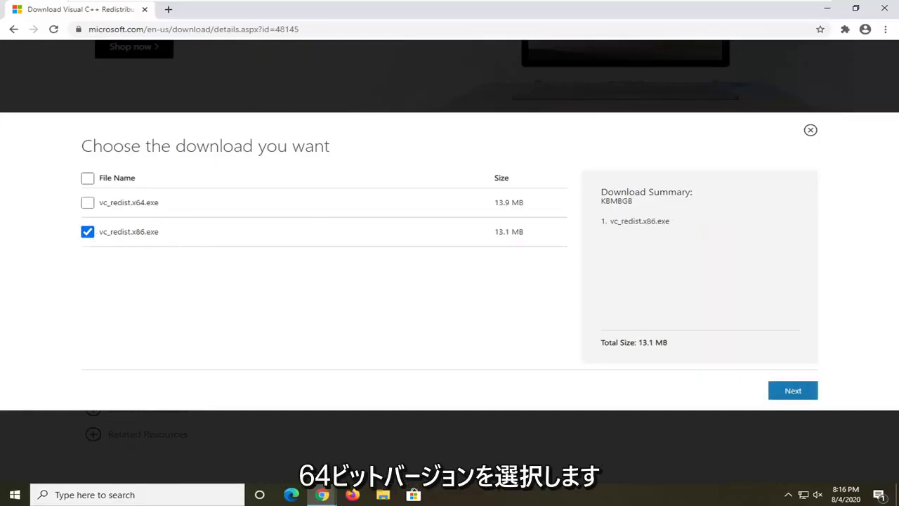
drag(131, 203, 163, 207)
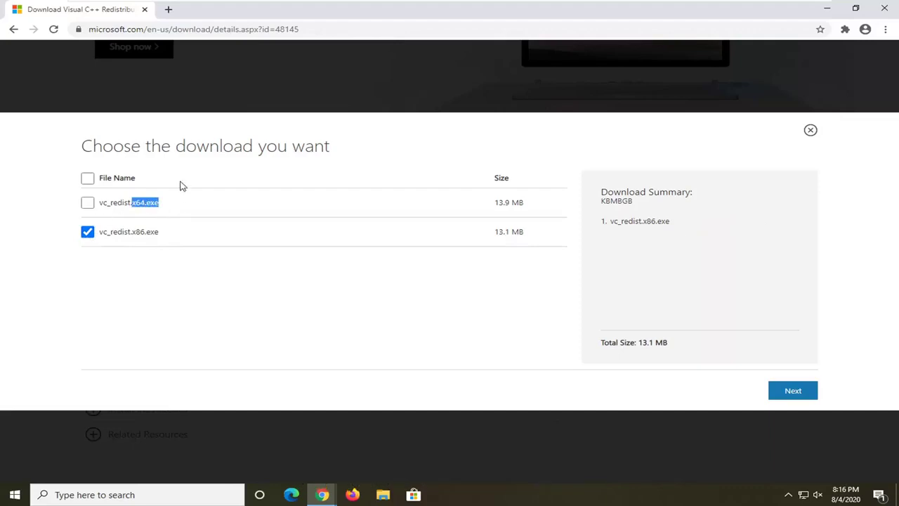
click(195, 209)
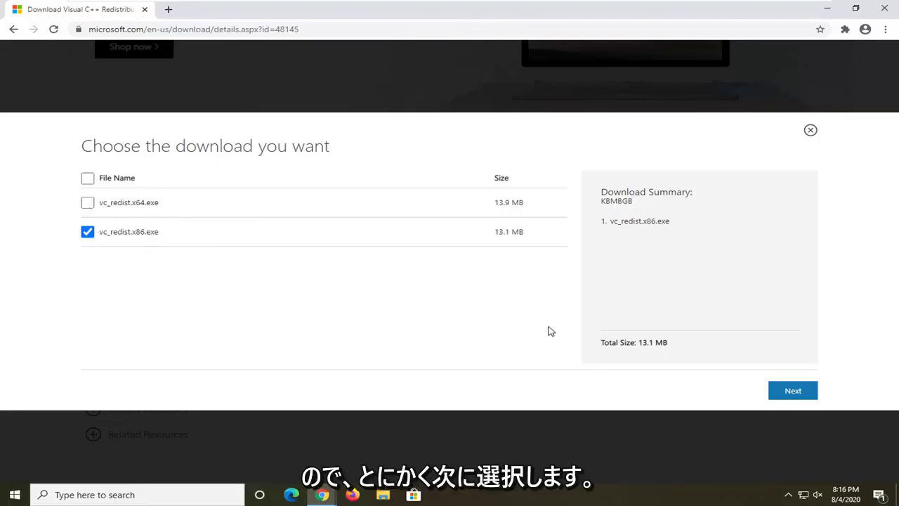
click(794, 394)
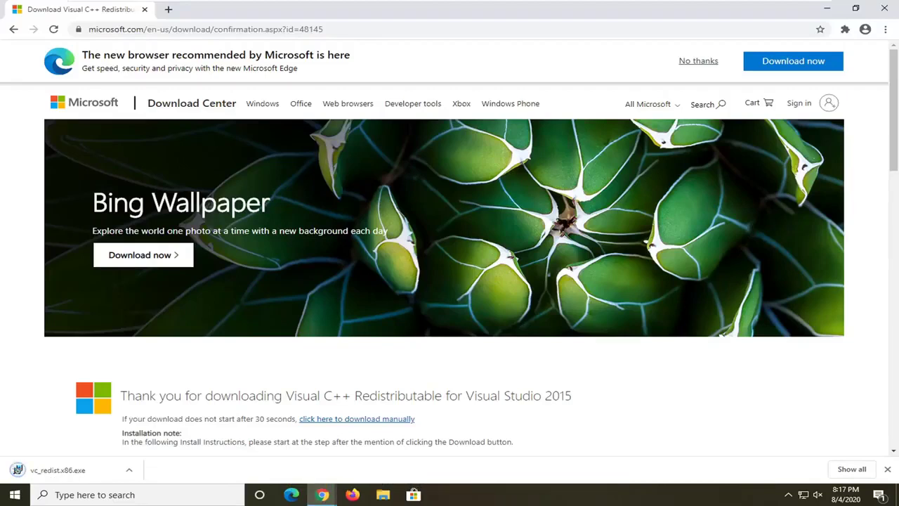
Launch the downloaded vc_redist.x86.exe and allow it to run at the security warning
click(59, 469)
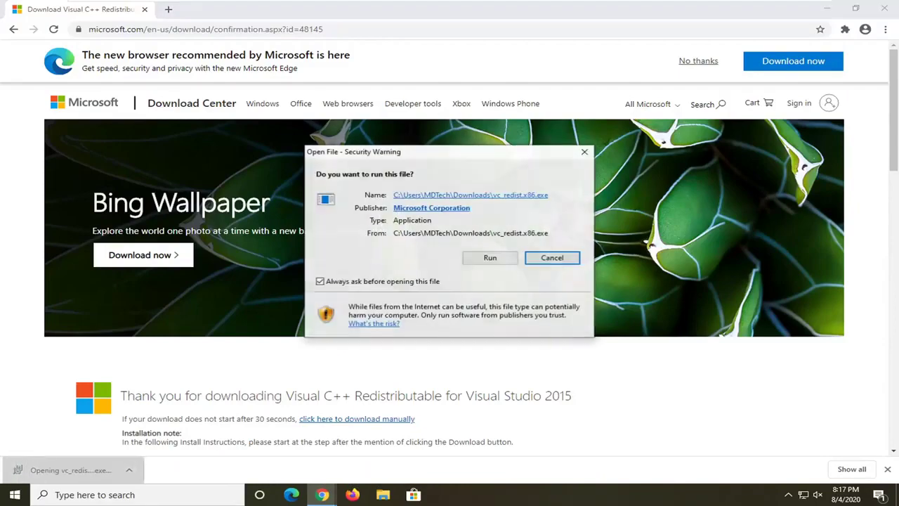
click(489, 257)
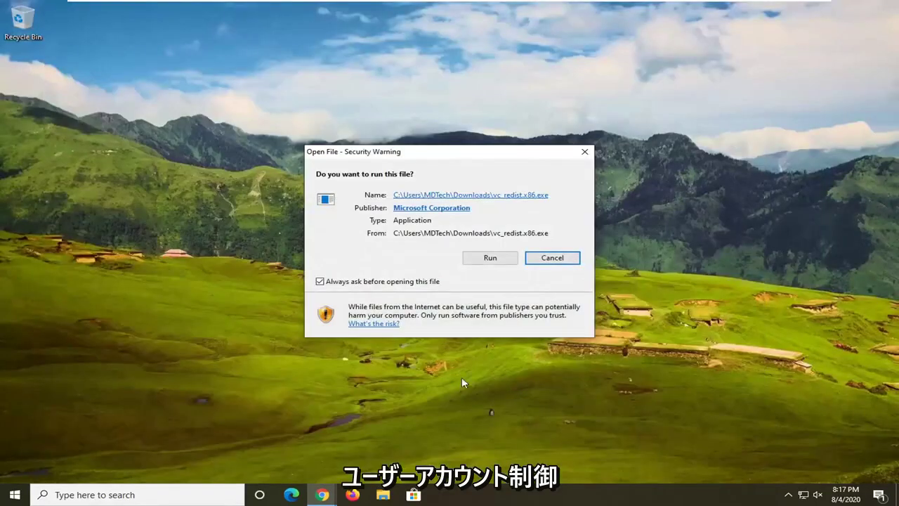
click(481, 258)
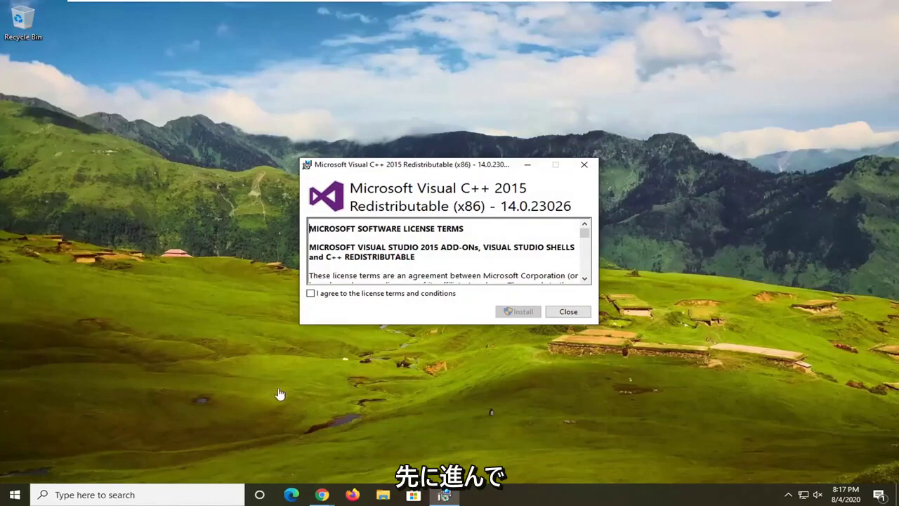
Accept the license and install, then close setup after it fails with error 0x80070666
click(394, 293)
click(518, 311)
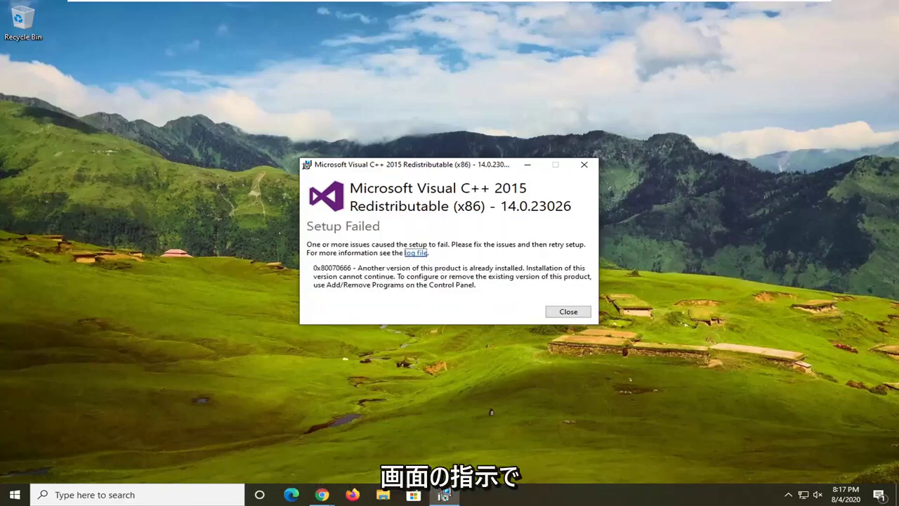
click(569, 312)
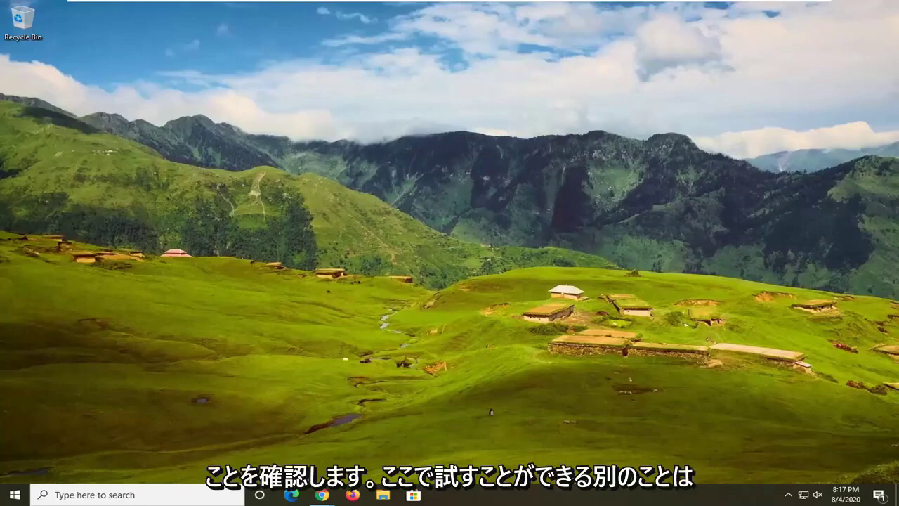
Search for cmd and run Command Prompt as administrator, approving the UAC prompt
click(3, 499)
text(cmd)
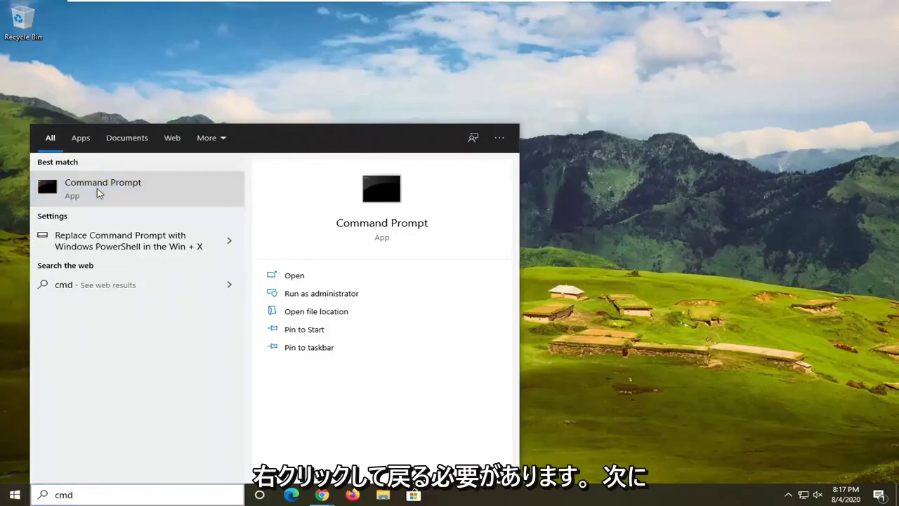
right_click(97, 190)
click(159, 201)
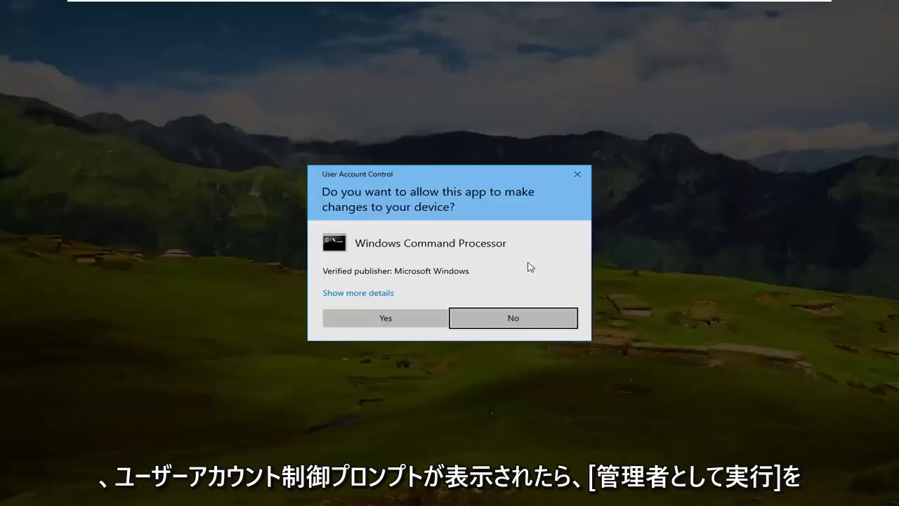
click(357, 320)
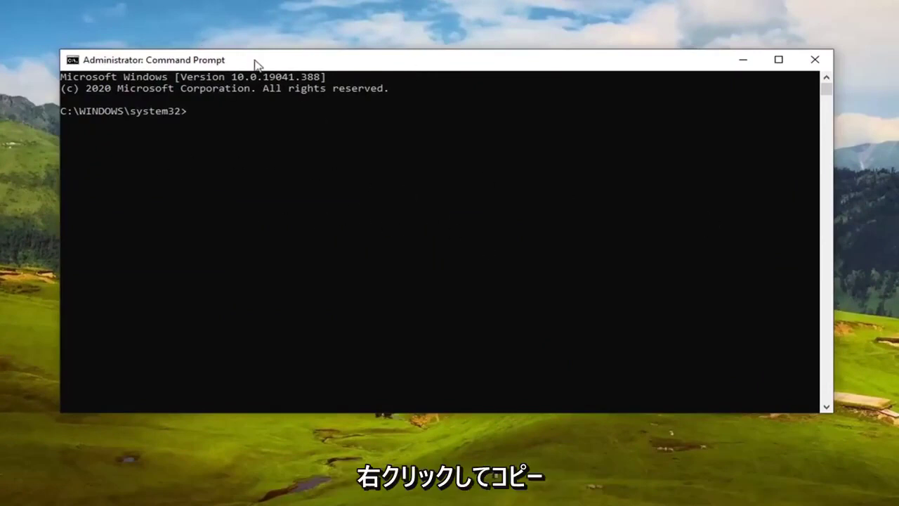
Paste sfc /scannow at the admin prompt and run the system file scan
right_click(448, 62)
mouse_move(549, 178)
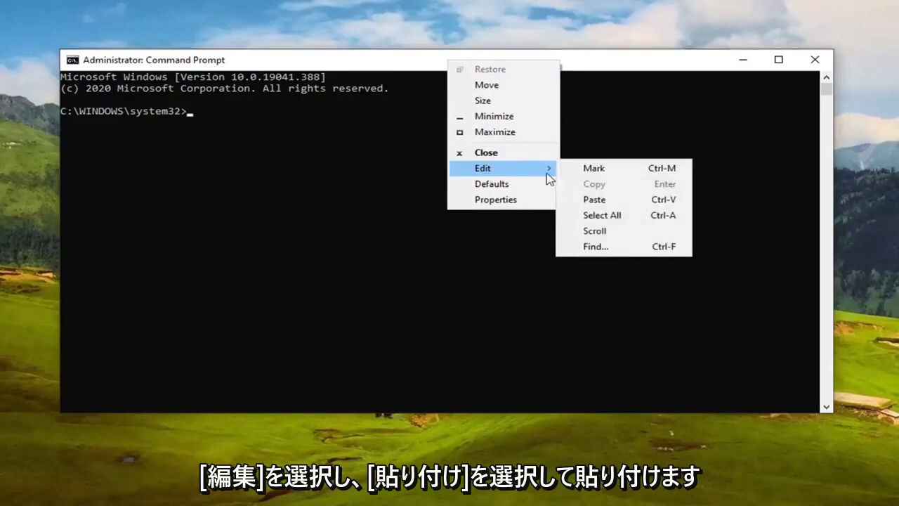
click(594, 199)
key(Return)
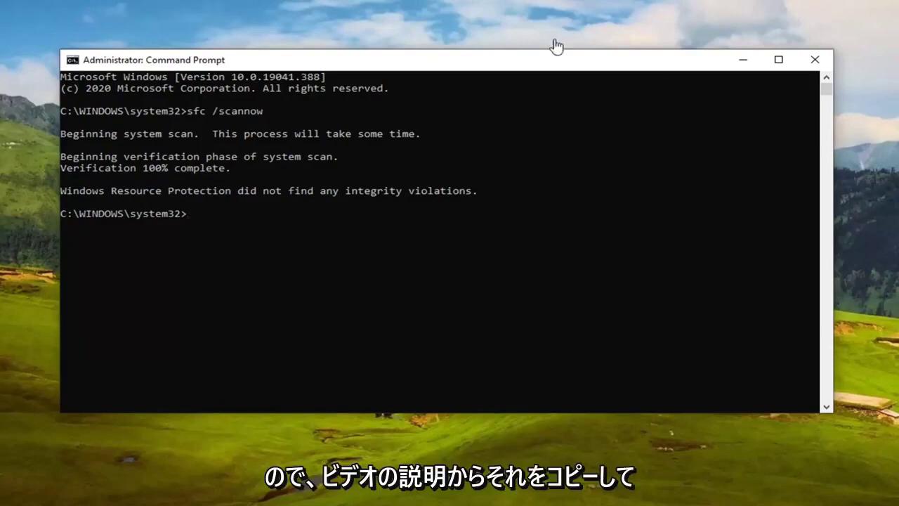
Paste and run DISM.exe /Online /Cleanup-image /Restorehealth, then close the window once it succeeds
right_click(441, 63)
mouse_move(482, 169)
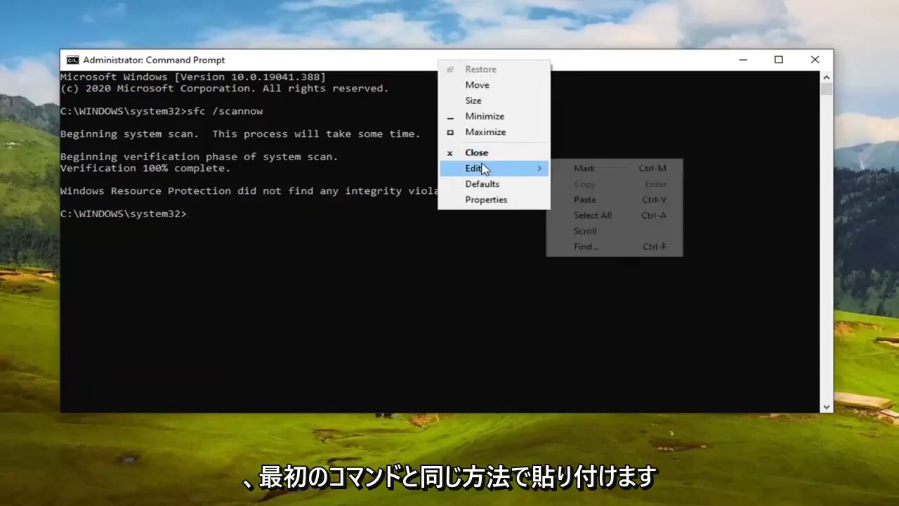
click(570, 199)
key(Return)
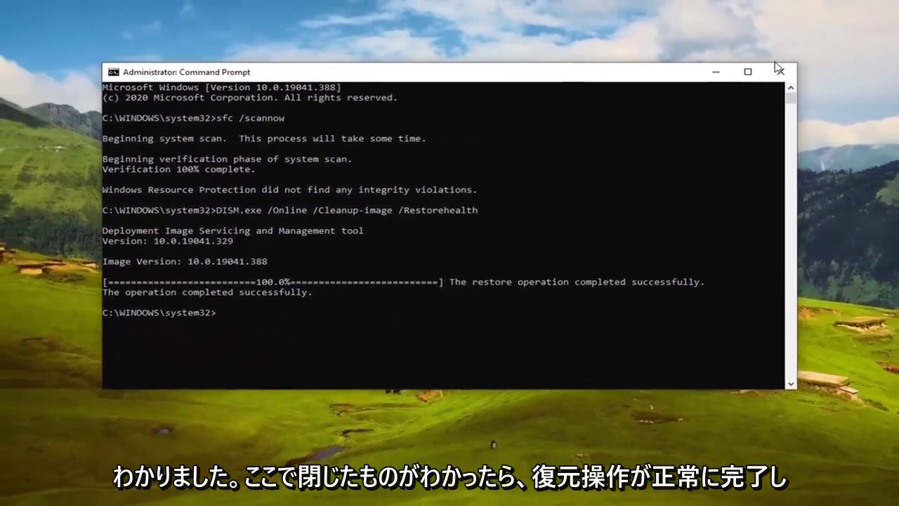
click(778, 70)
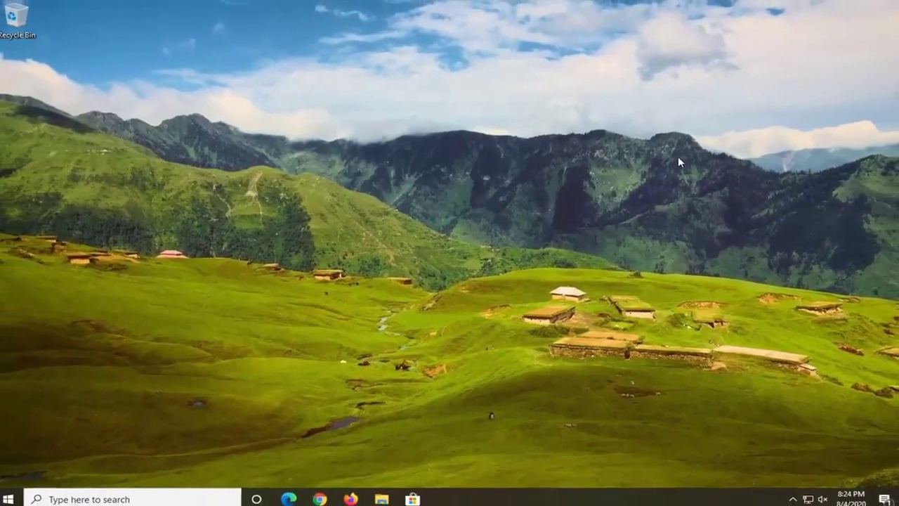